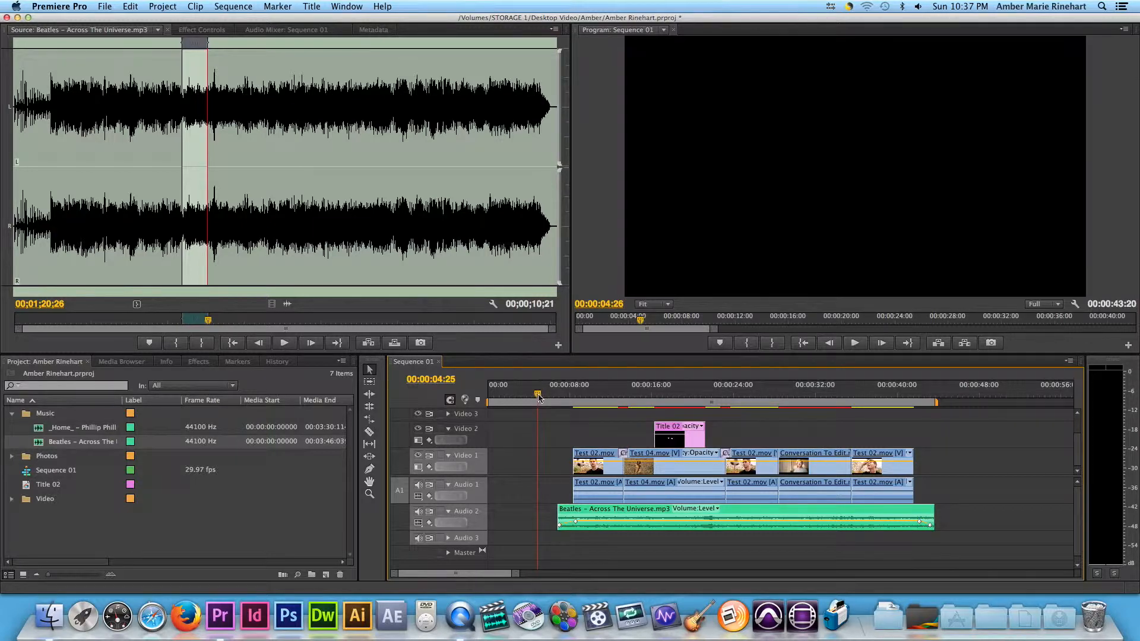
Play and scrub through the sequence to examine its playback and the unrendered sections of the timeline.
key(space)
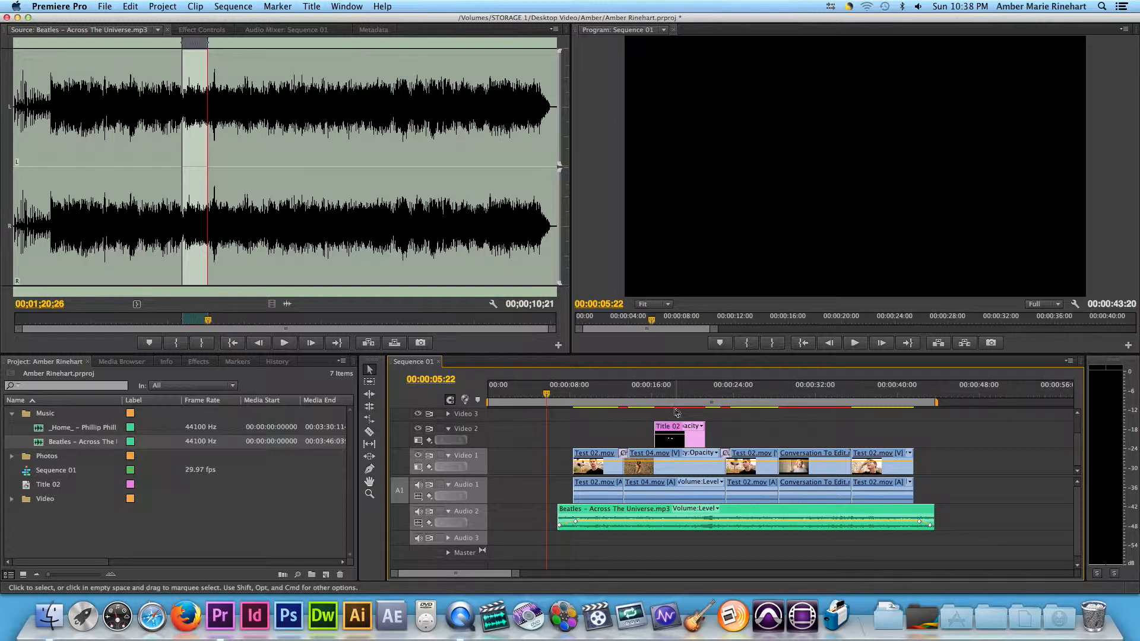
click(623, 398)
key(space)
key(space)
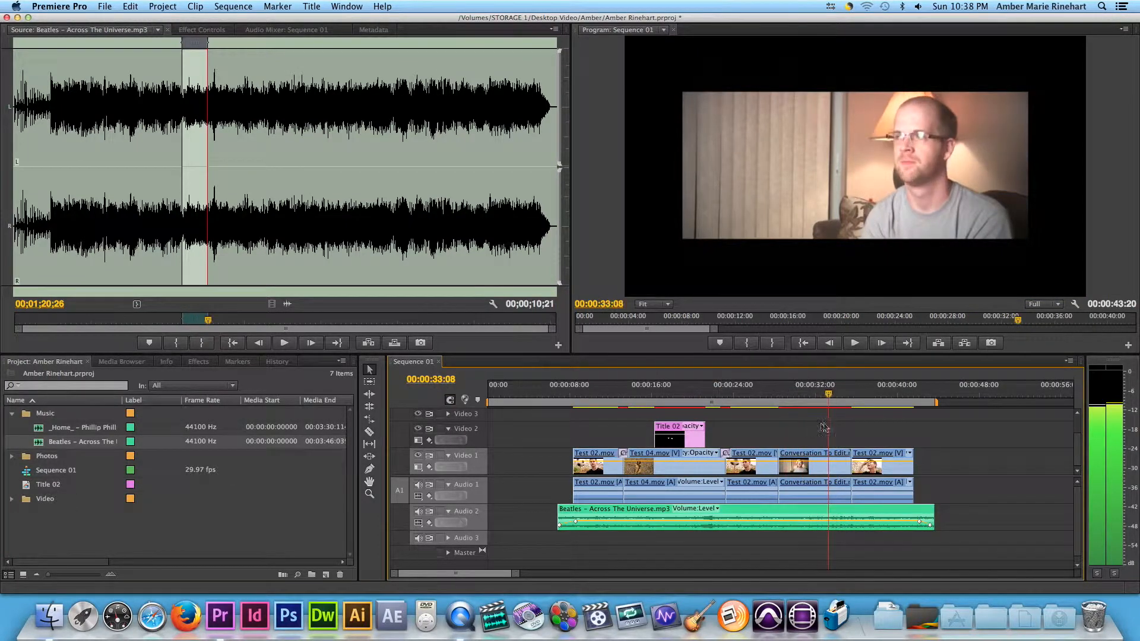
key(space)
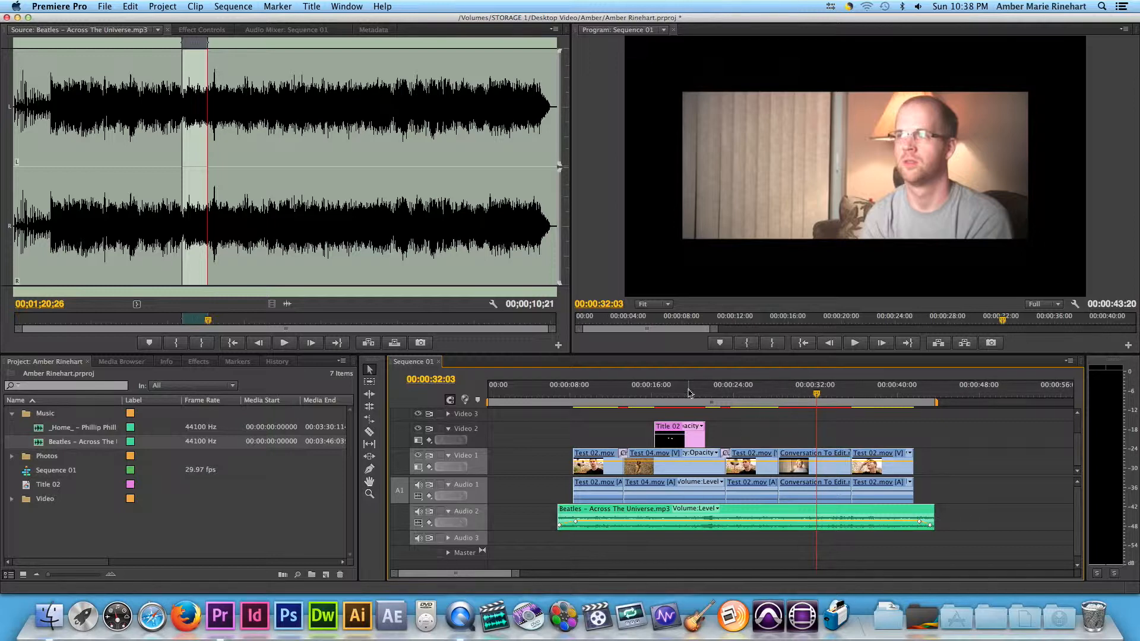
click(801, 396)
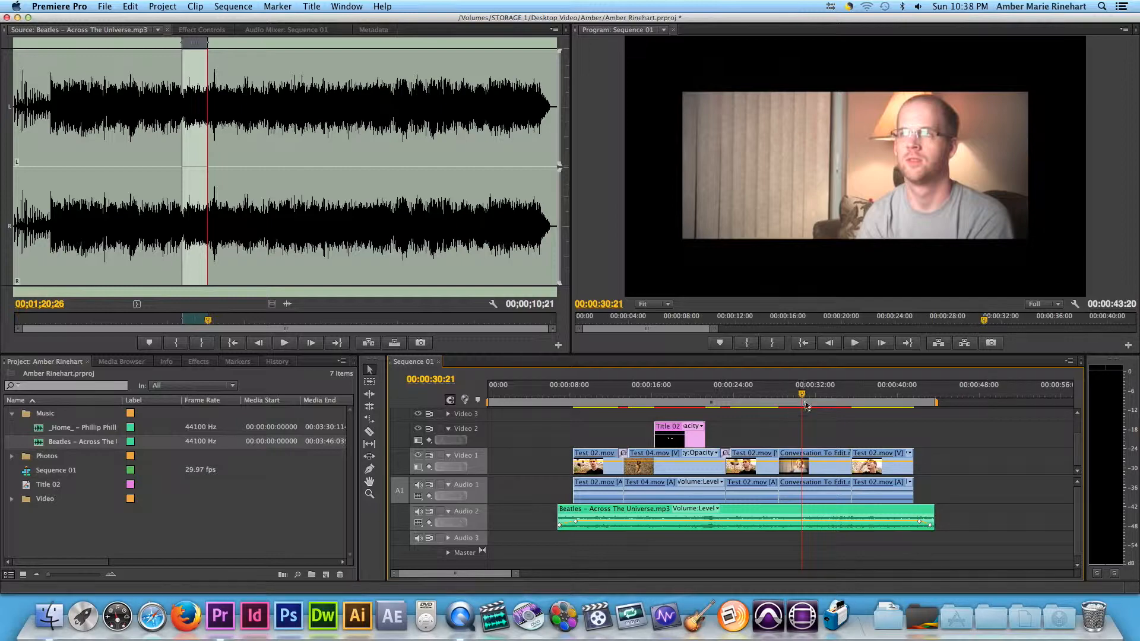
drag(804, 397, 566, 396)
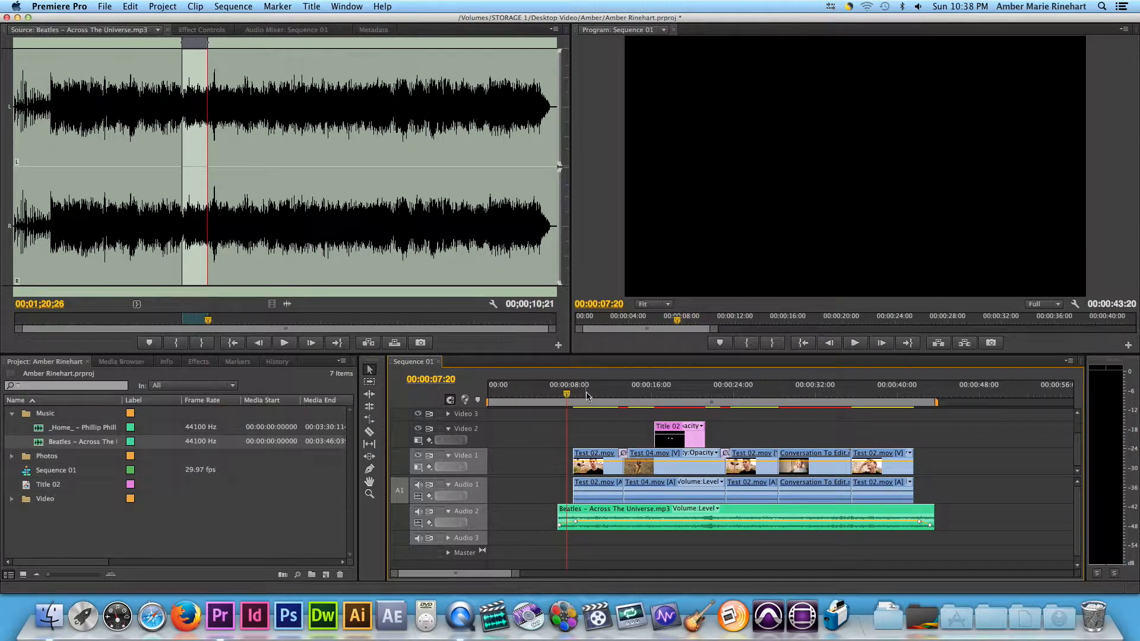
mouse_move(578, 399)
mouse_down()
mouse_move(687, 410)
mouse_move(561, 394)
mouse_up()
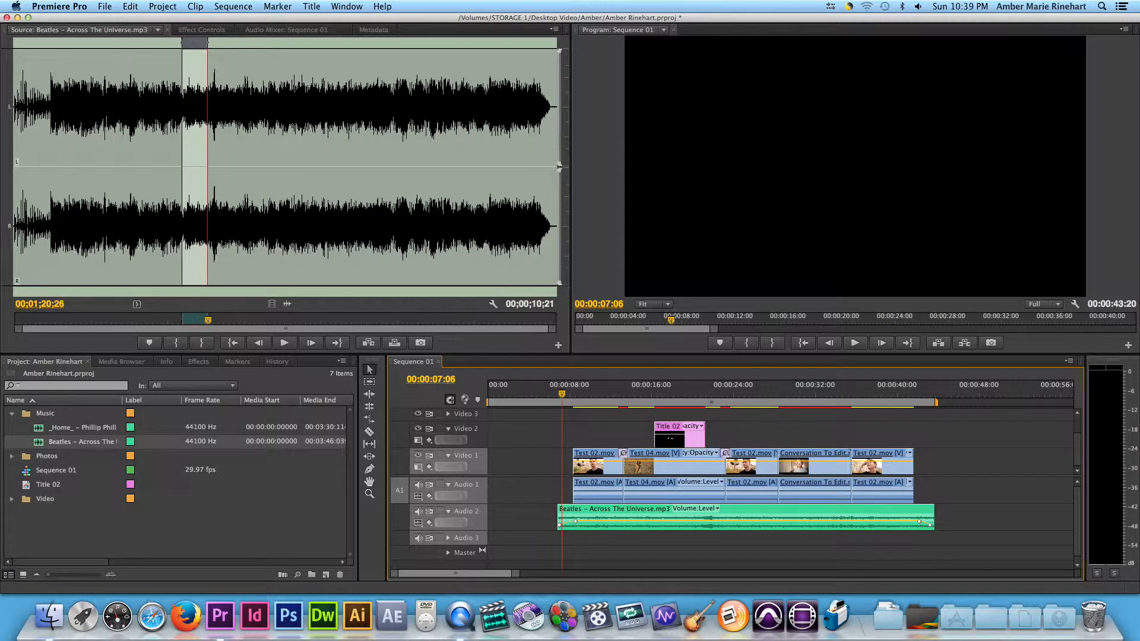
Render the entire work area of the sequence and stop the playback that follows.
click(232, 7)
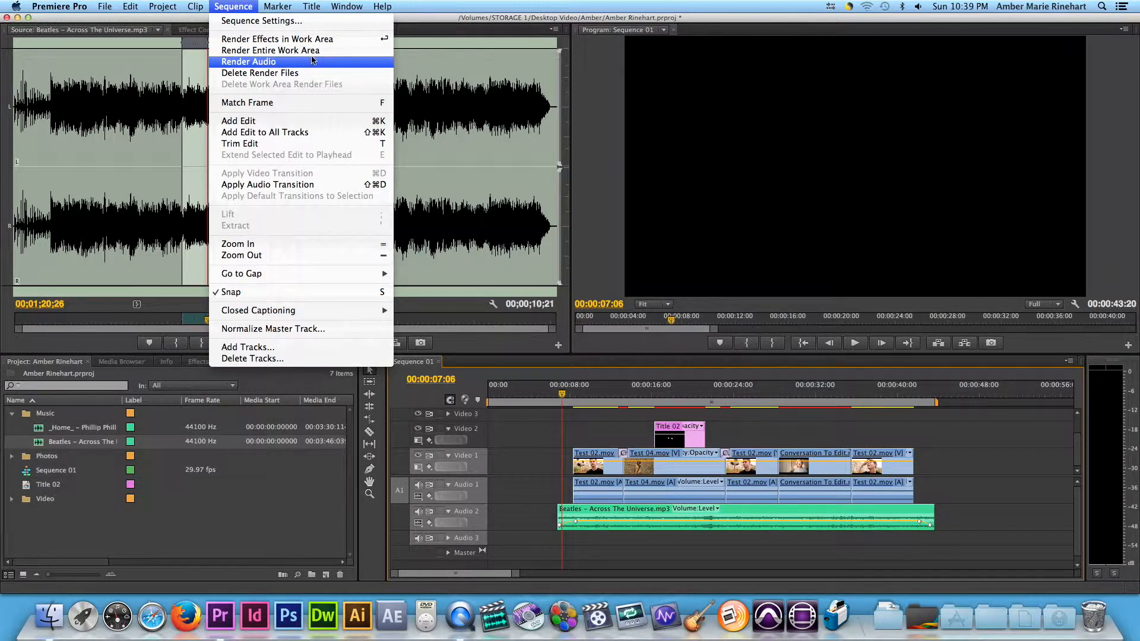
click(279, 50)
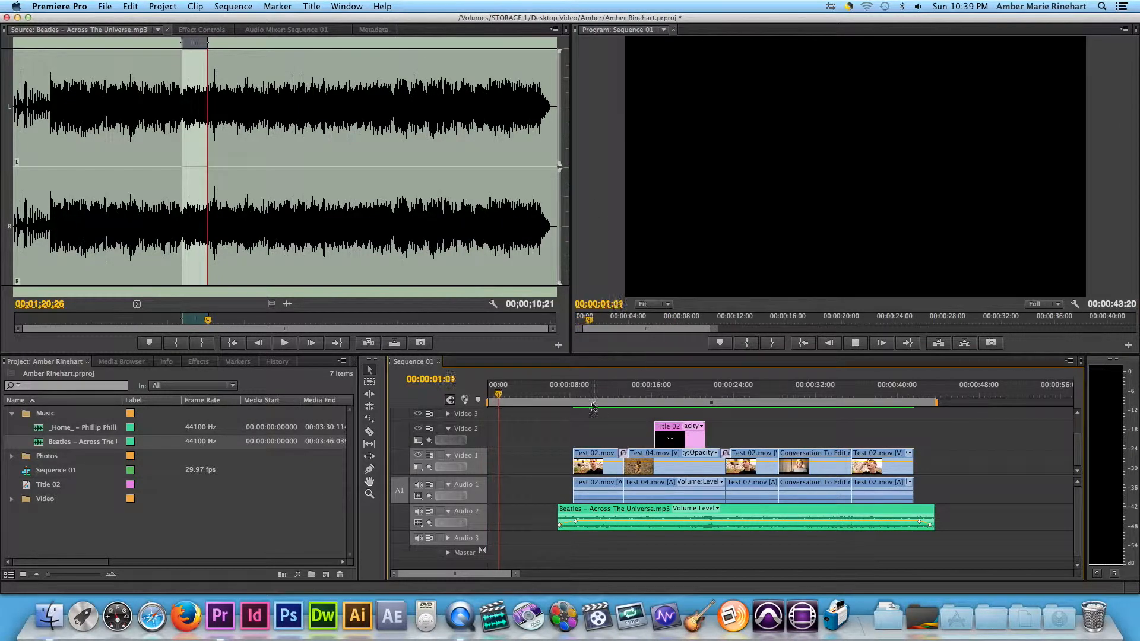
click(543, 395)
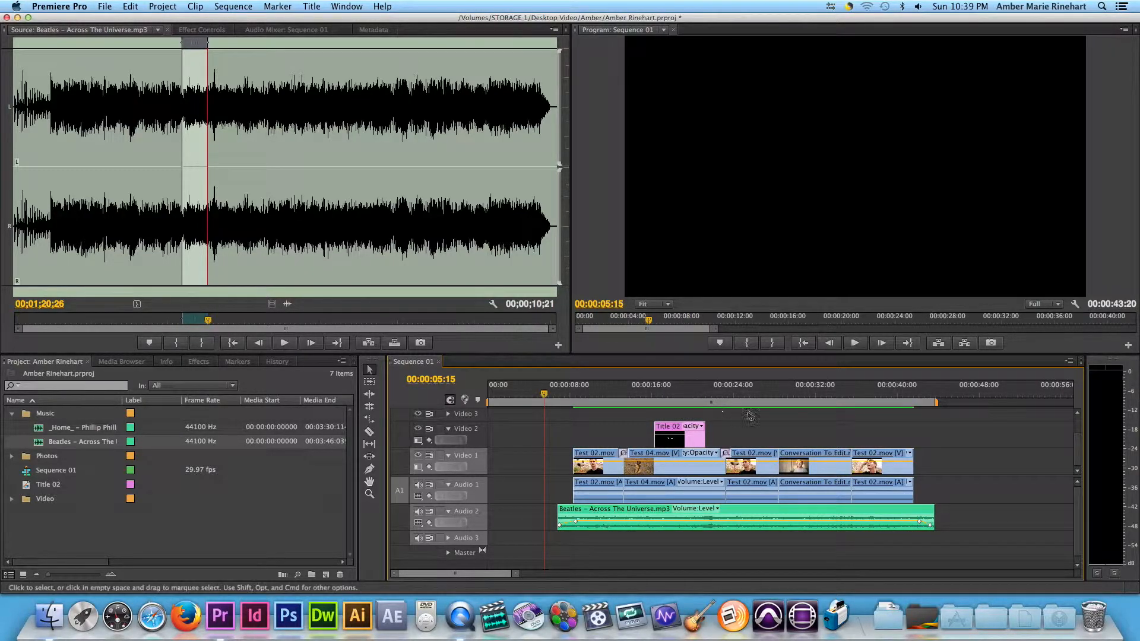
Preview the rendered section under the "Editing" title and return the playhead to the empty stretch before the clips.
click(658, 392)
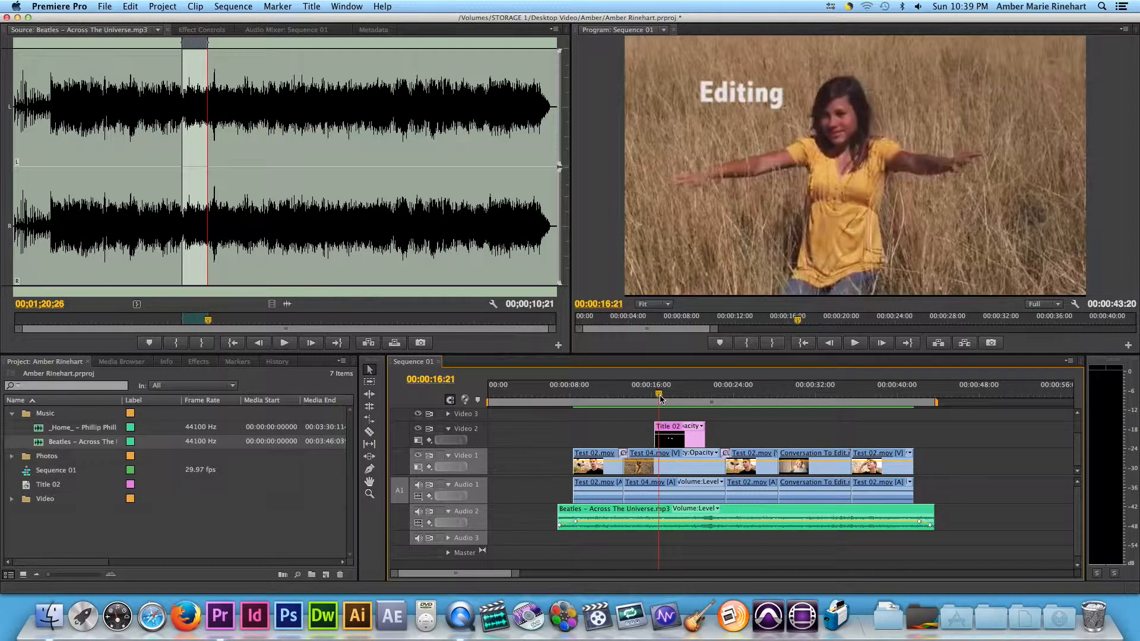
click(854, 343)
click(855, 343)
drag(664, 394, 544, 394)
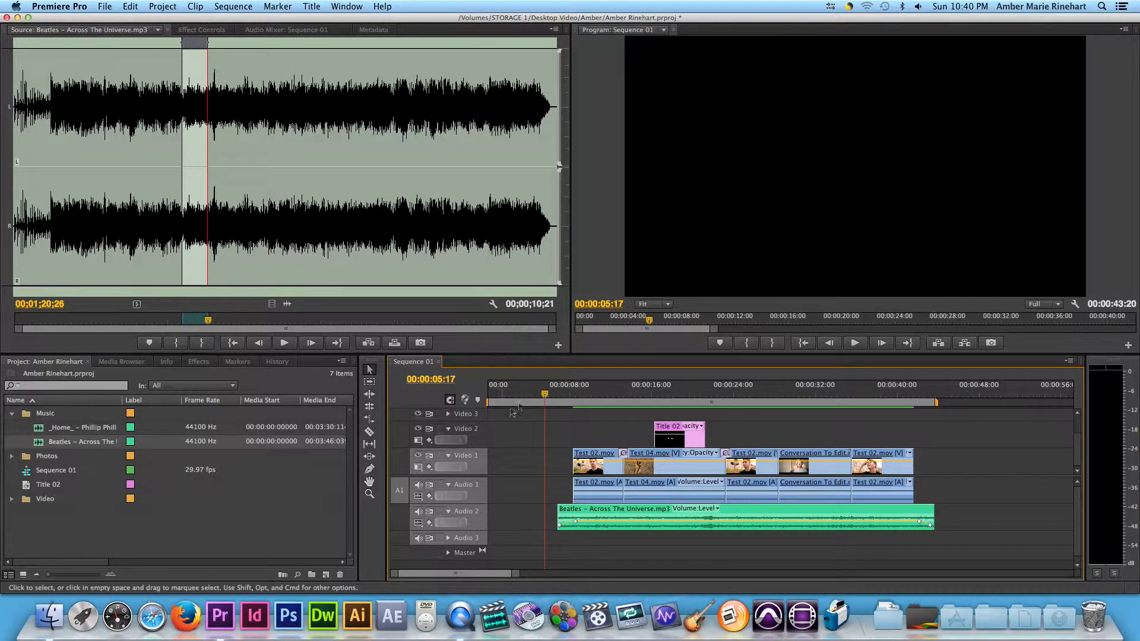
Move all video, title and audio clips together so that the music track begins at 00:00:00:00.
drag(542, 398, 488, 398)
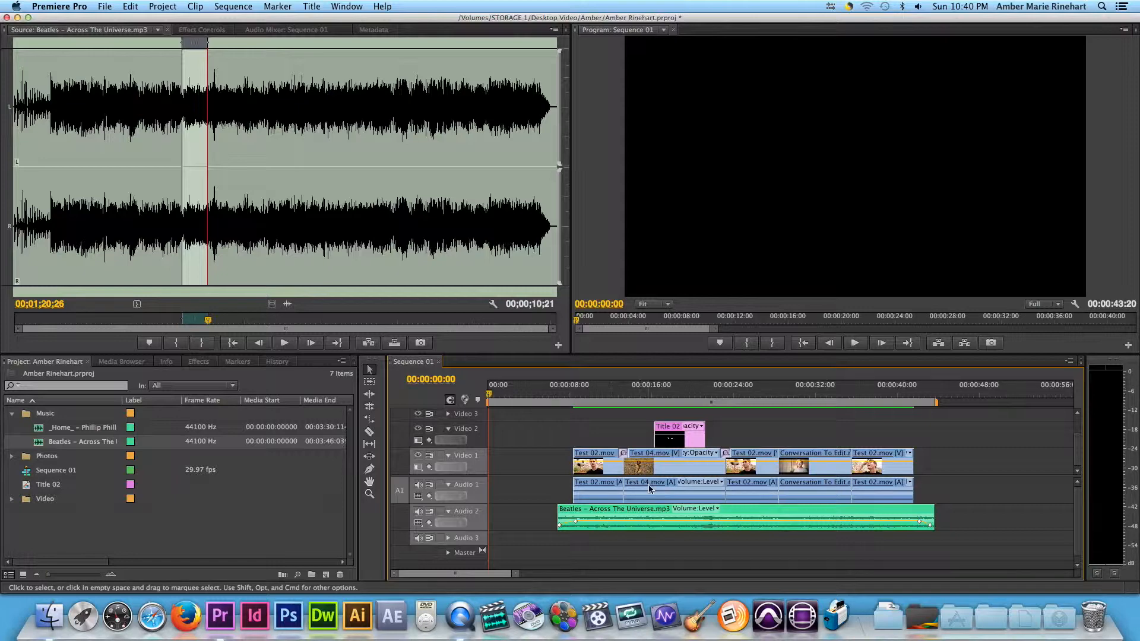
click(490, 394)
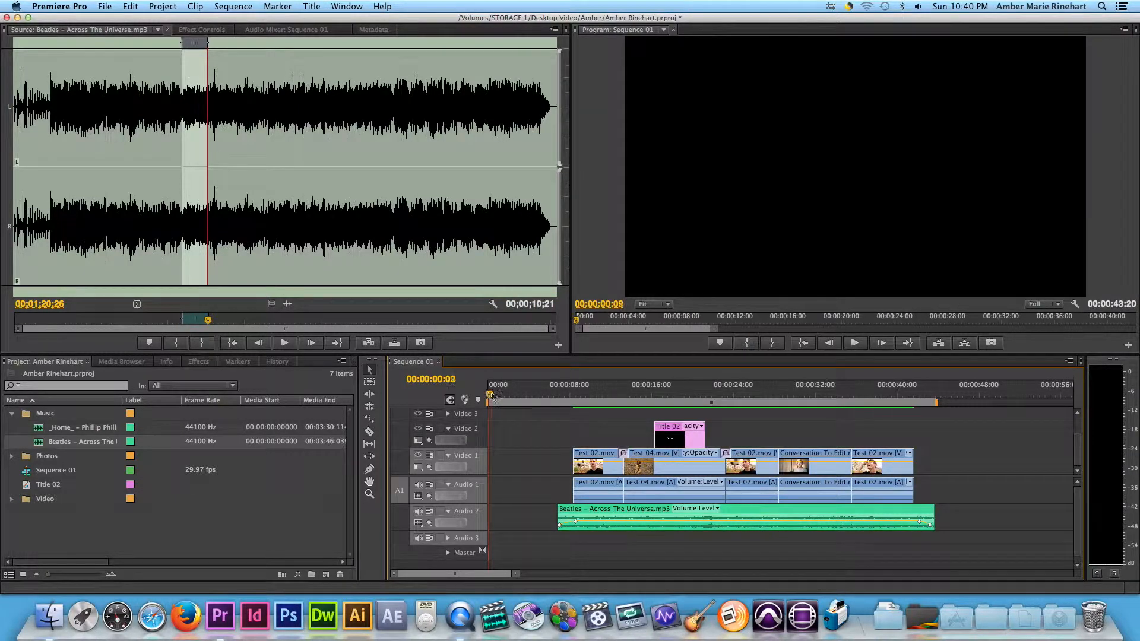
click(489, 400)
drag(490, 401, 510, 446)
drag(525, 403, 486, 405)
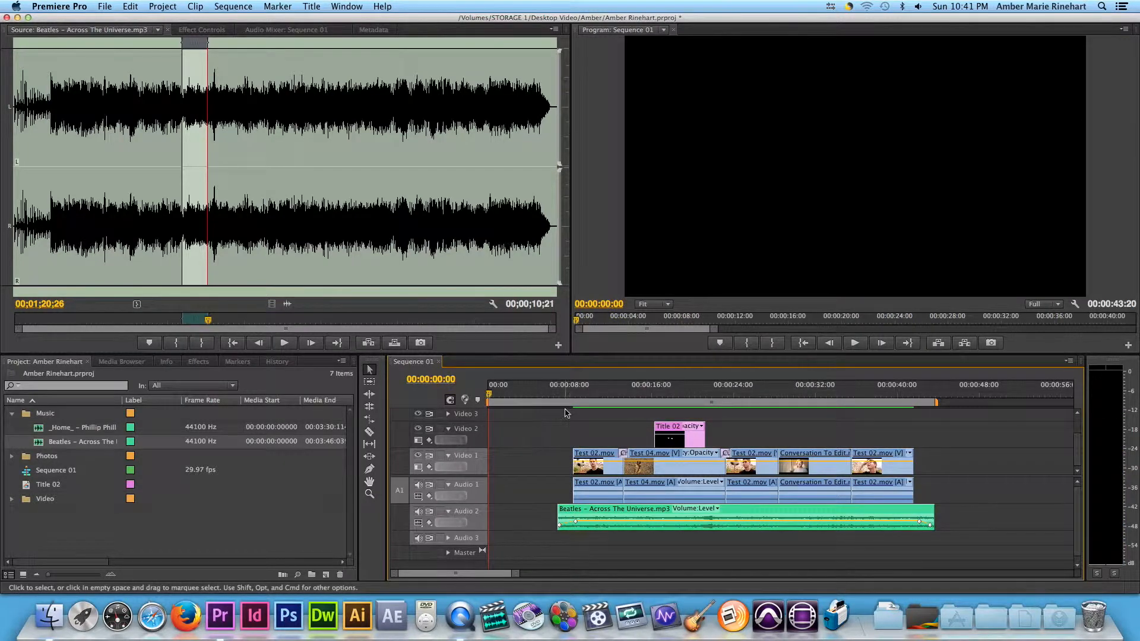
drag(564, 415, 976, 558)
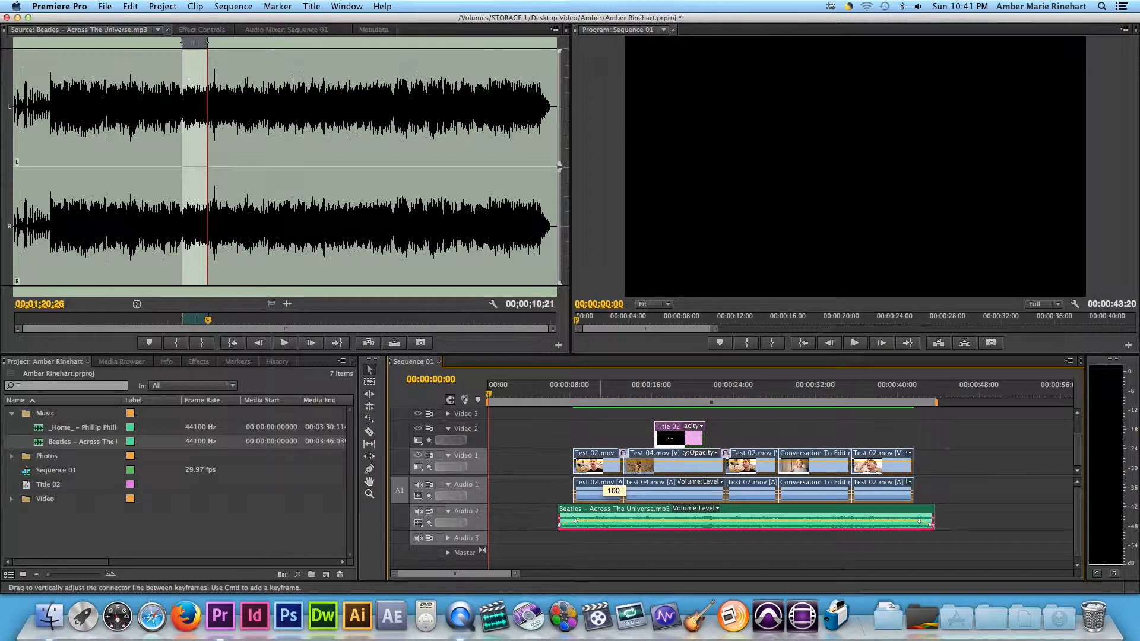
drag(612, 515, 496, 504)
Play the opening of the sequence, deselect the clips and check the full timeline for stray clips.
key(space)
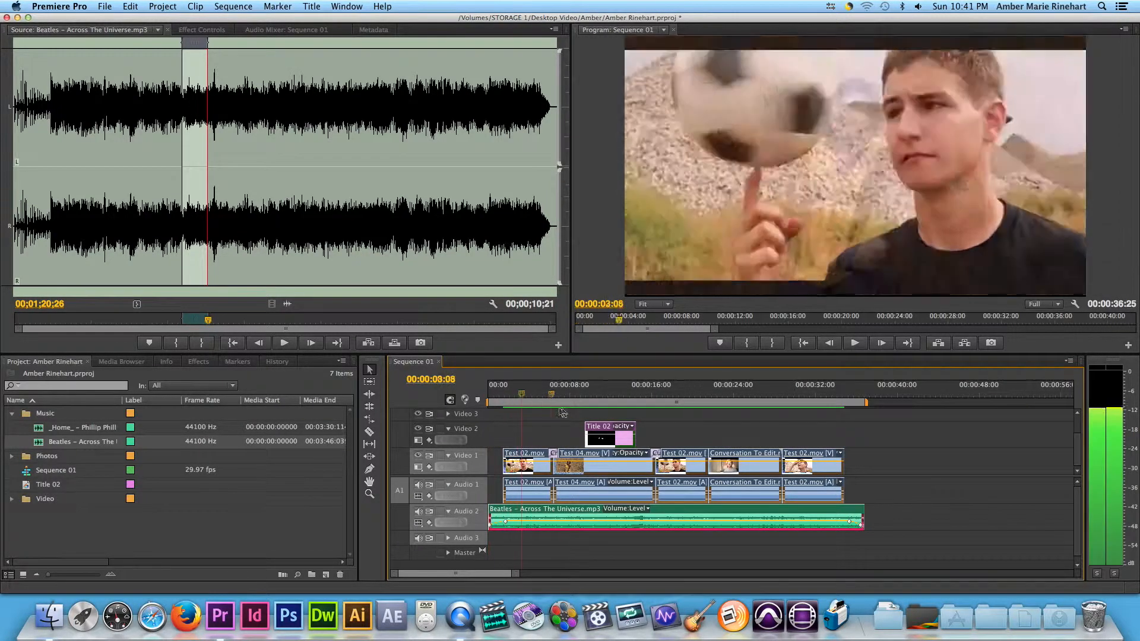
click(569, 555)
drag(516, 574, 951, 584)
drag(879, 576, 594, 576)
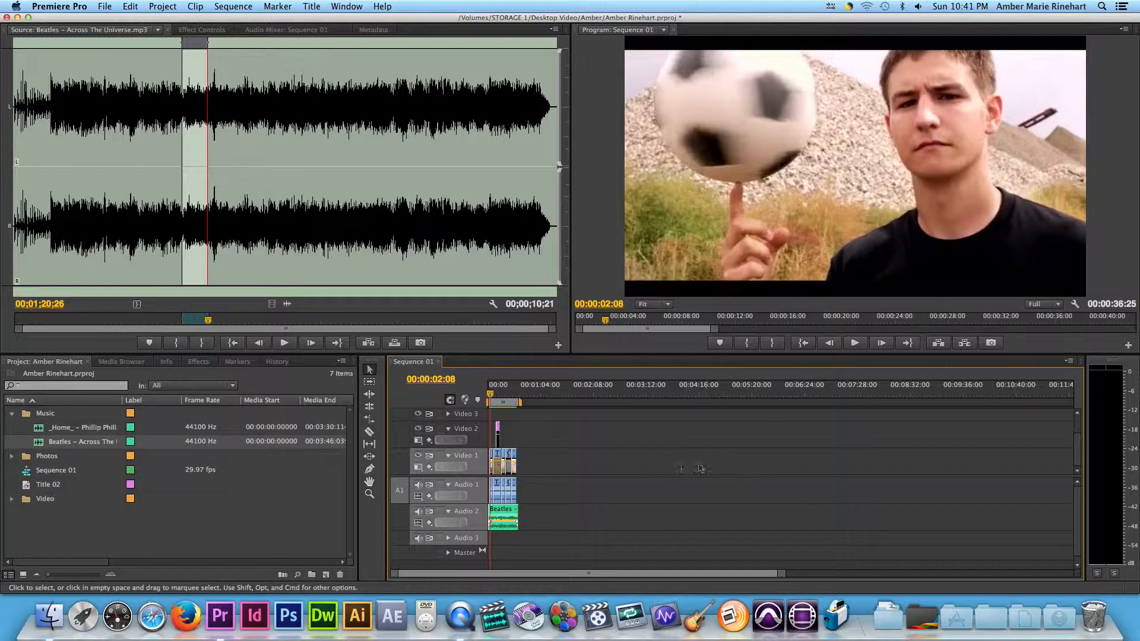
drag(710, 572, 640, 579)
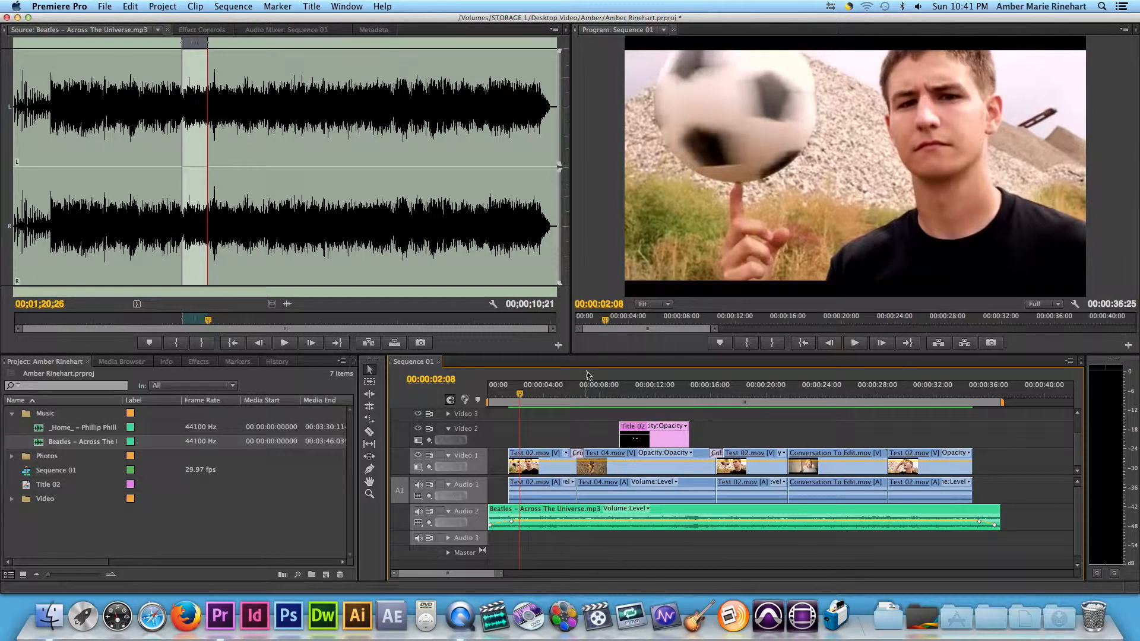
Open the media export settings for the sequence, rewind the export preview to 00:00:00:00 and review the QuickTime presets, keeping HD 1080i 29.97.
click(104, 7)
mouse_move(132, 274)
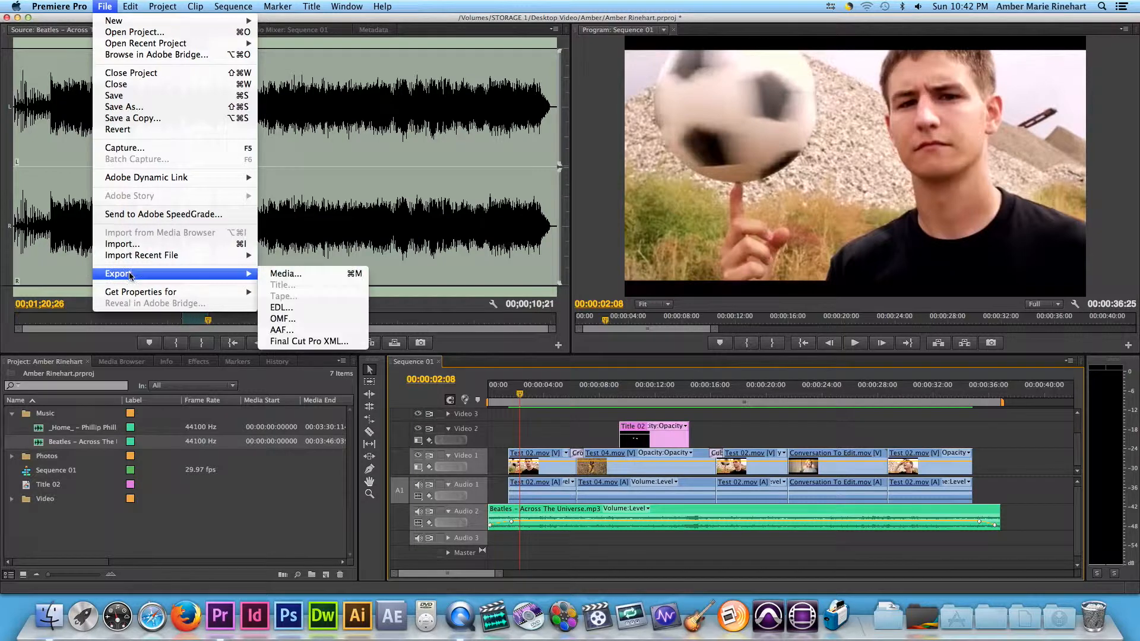
click(290, 275)
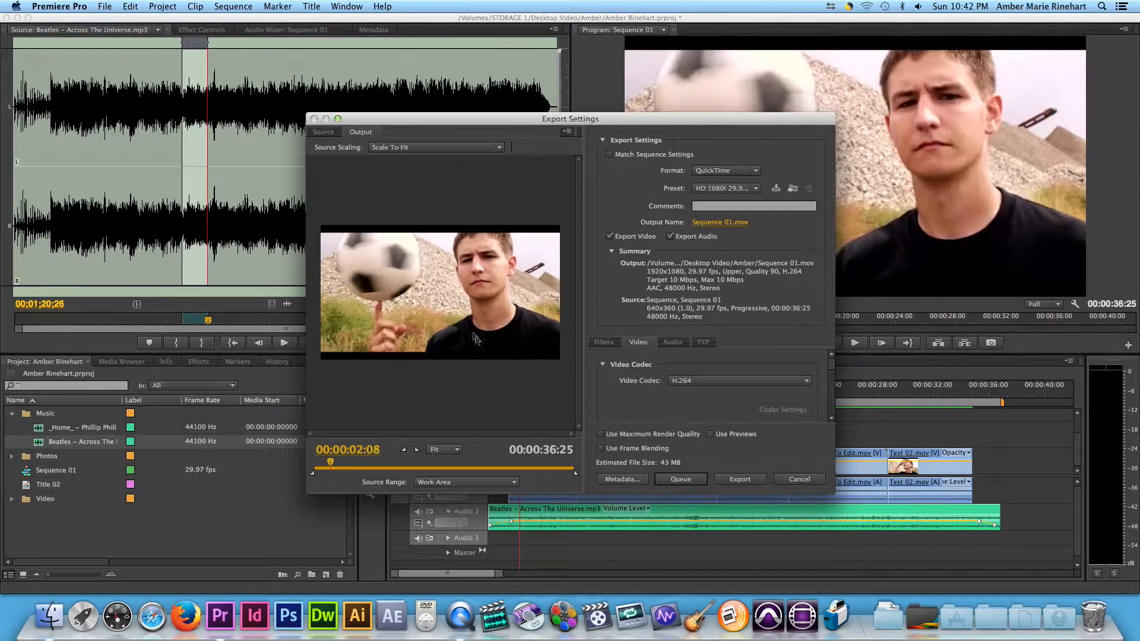
mouse_move(331, 462)
mouse_down()
mouse_move(550, 468)
mouse_move(313, 472)
mouse_up()
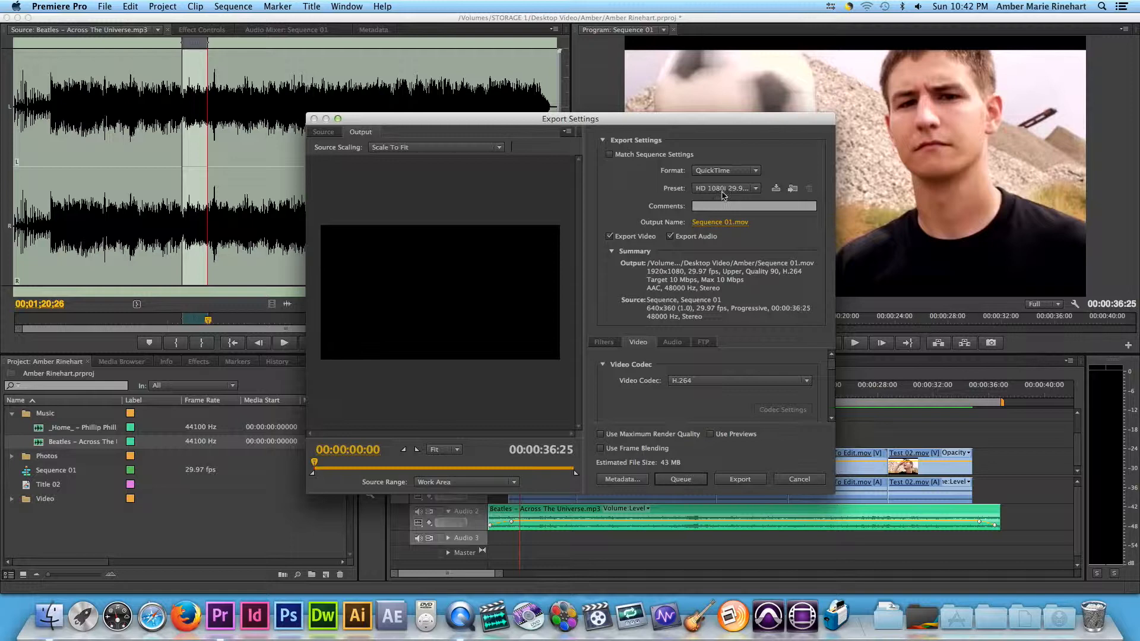
click(756, 189)
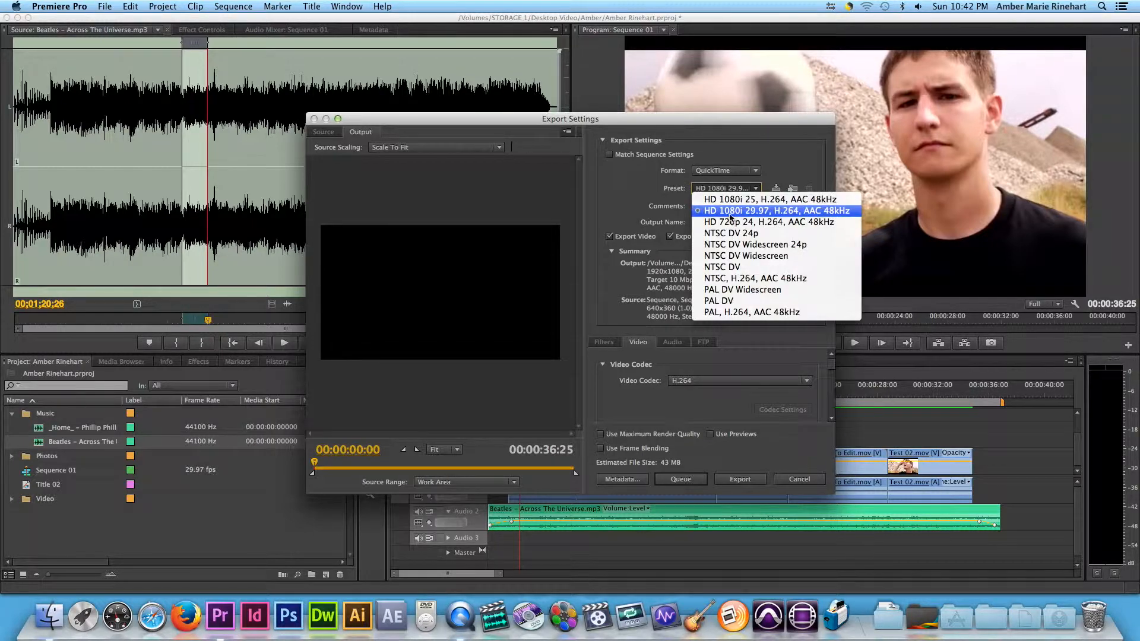
click(773, 145)
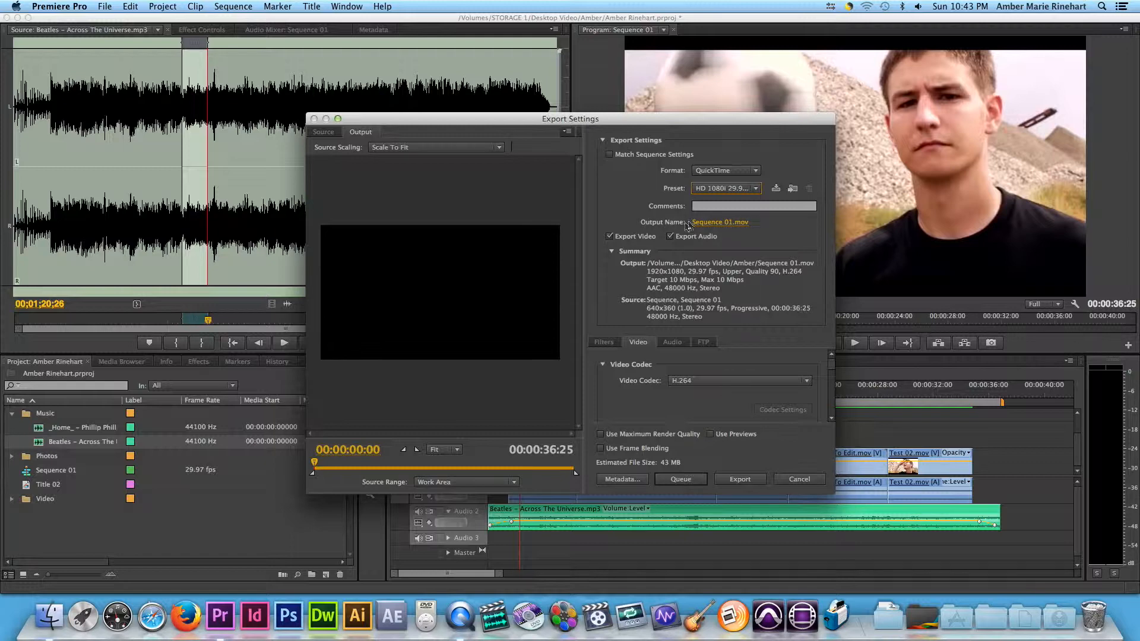
Name the output file with the author's first name followed by "'s Movie Project" and export the sequence.
click(718, 222)
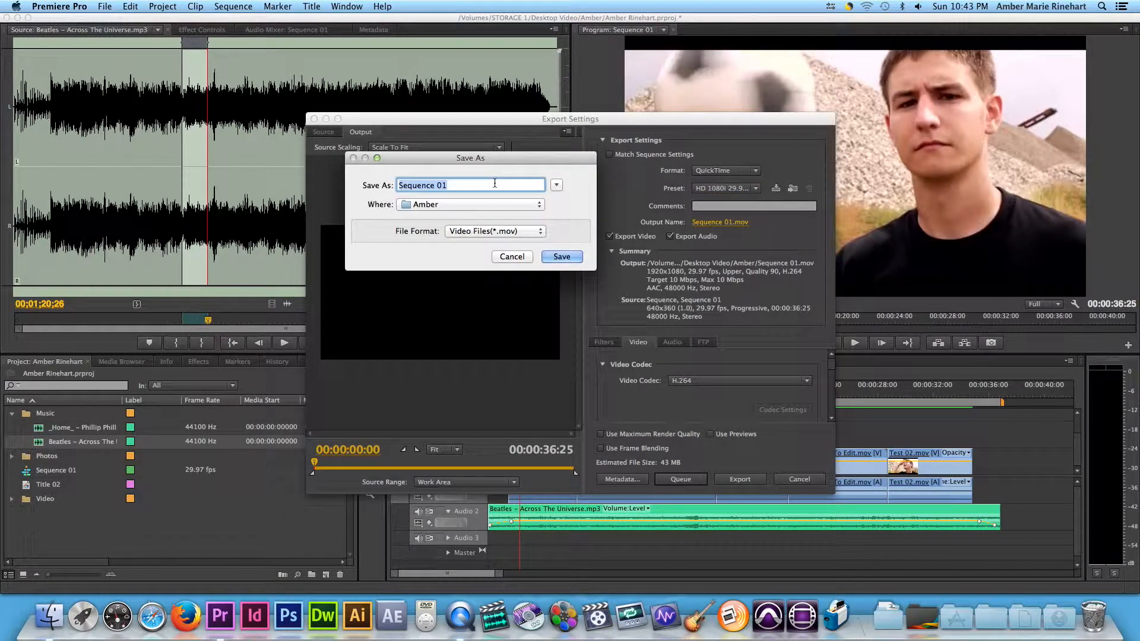
text(Amber's Movie Project)
click(553, 257)
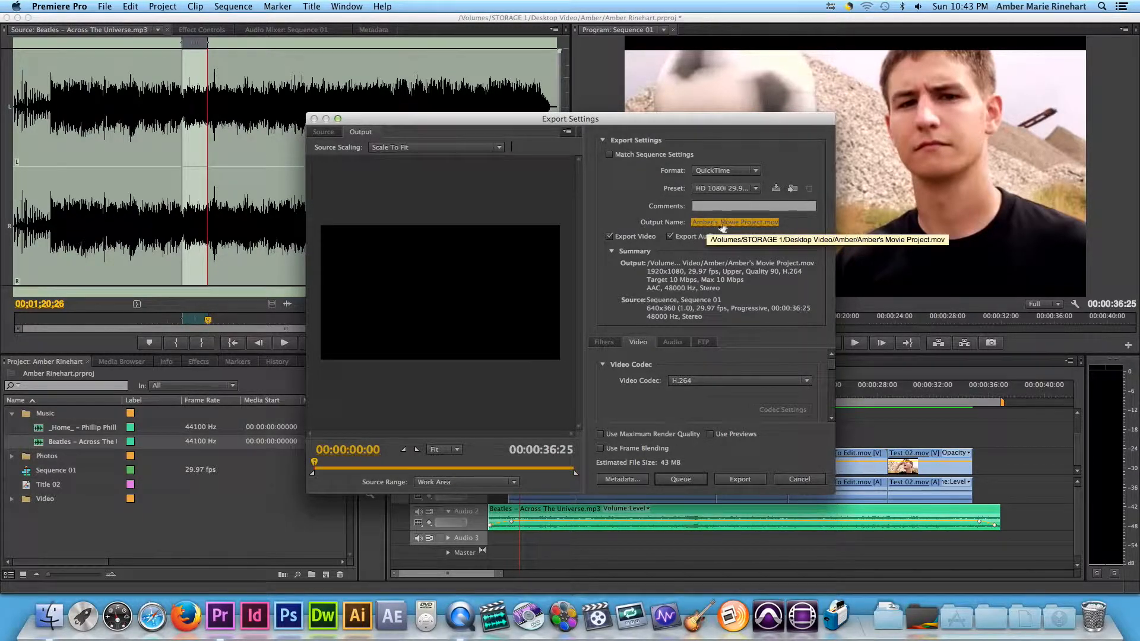
click(740, 479)
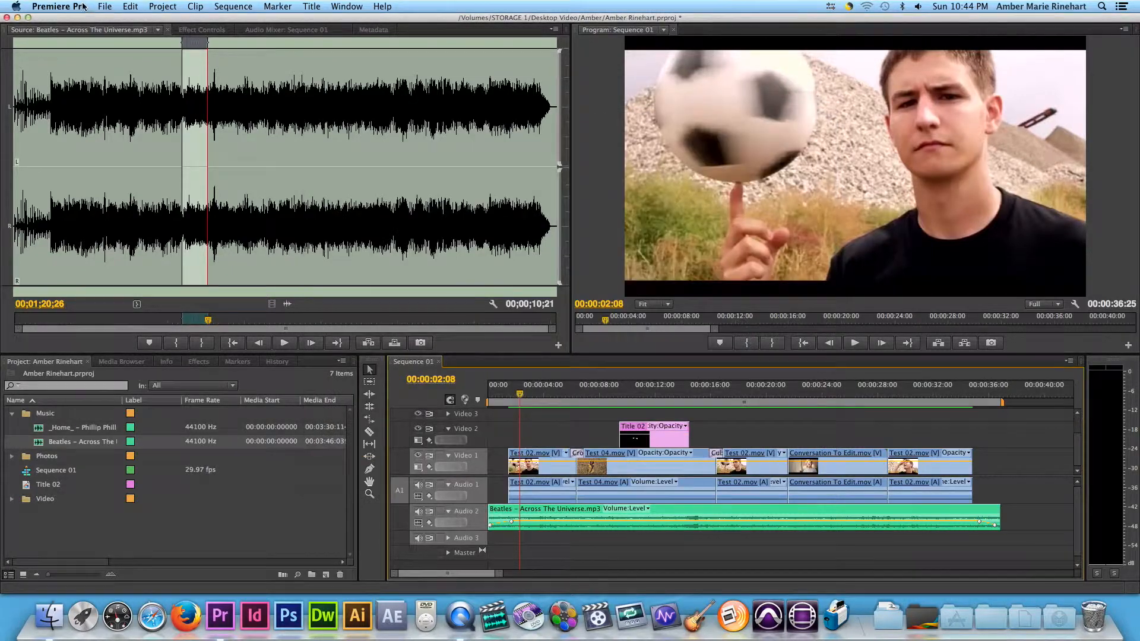
Hide Premiere Pro and open the exported .mov file from the project folder in QuickTime Player.
click(83, 7)
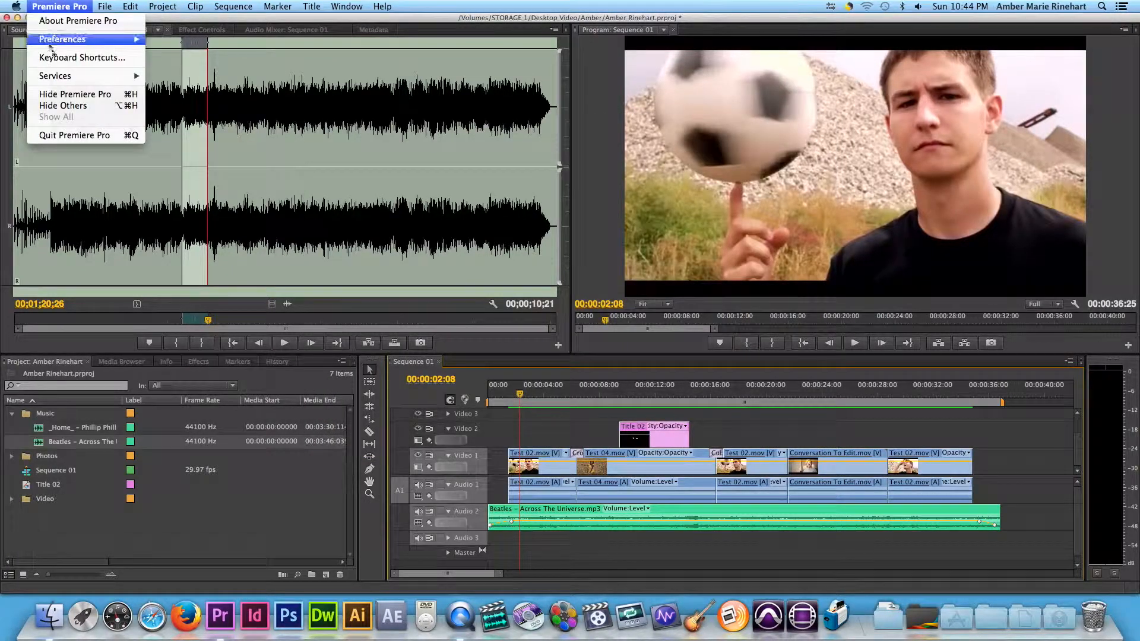
click(75, 94)
drag(400, 41, 478, 125)
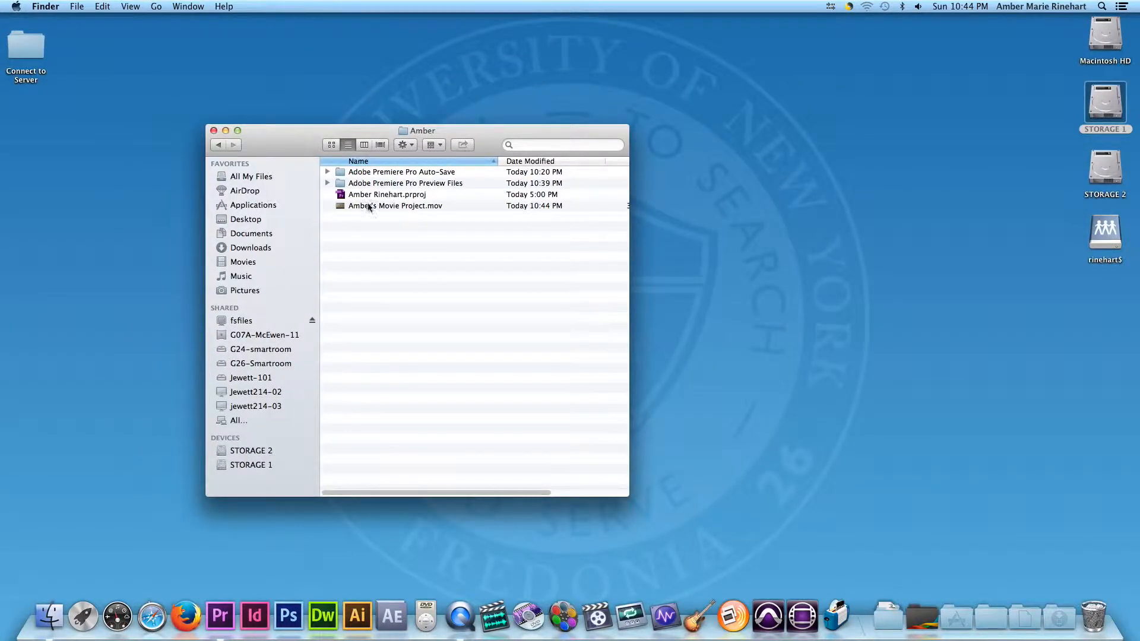
click(404, 206)
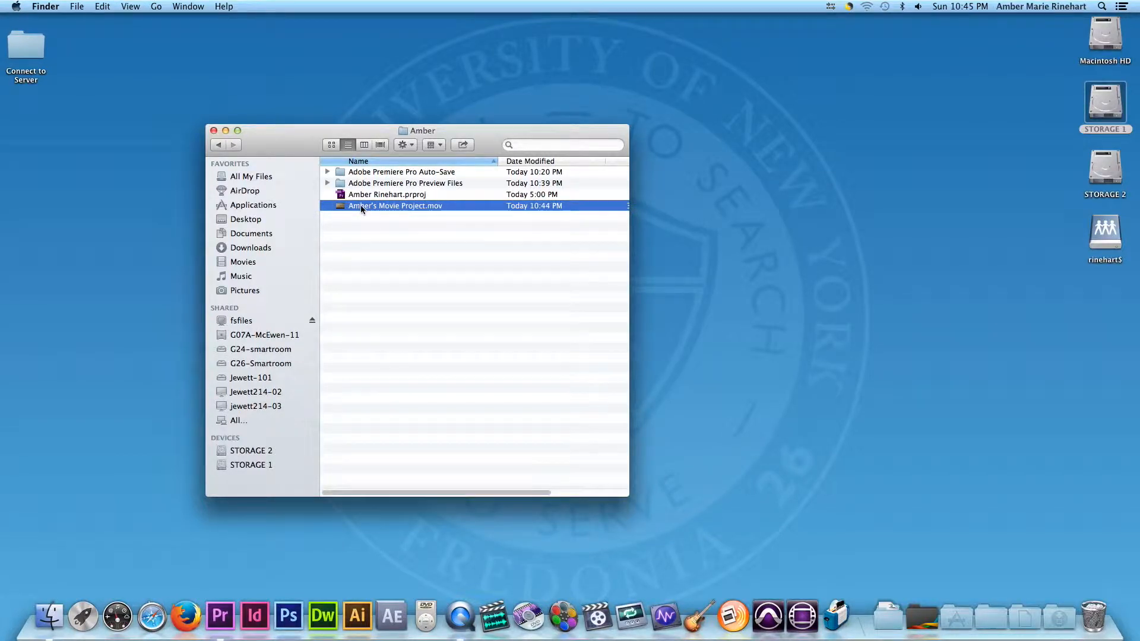
double_click(361, 205)
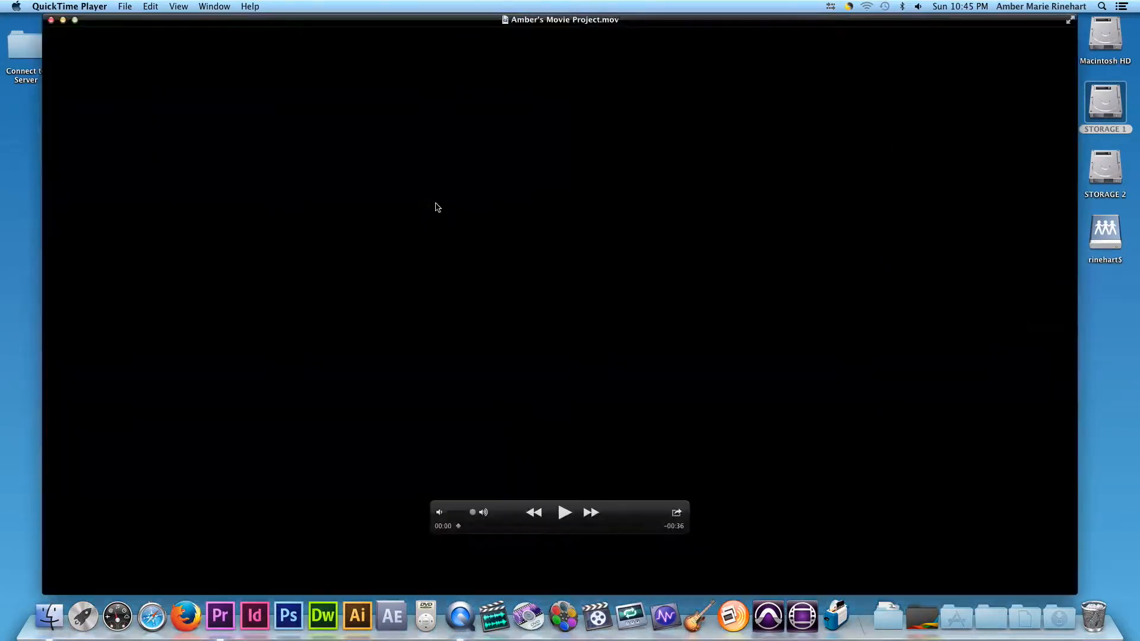
Play the exported movie, skipping ahead to check its middle and end, and quit QuickTime Player.
click(567, 513)
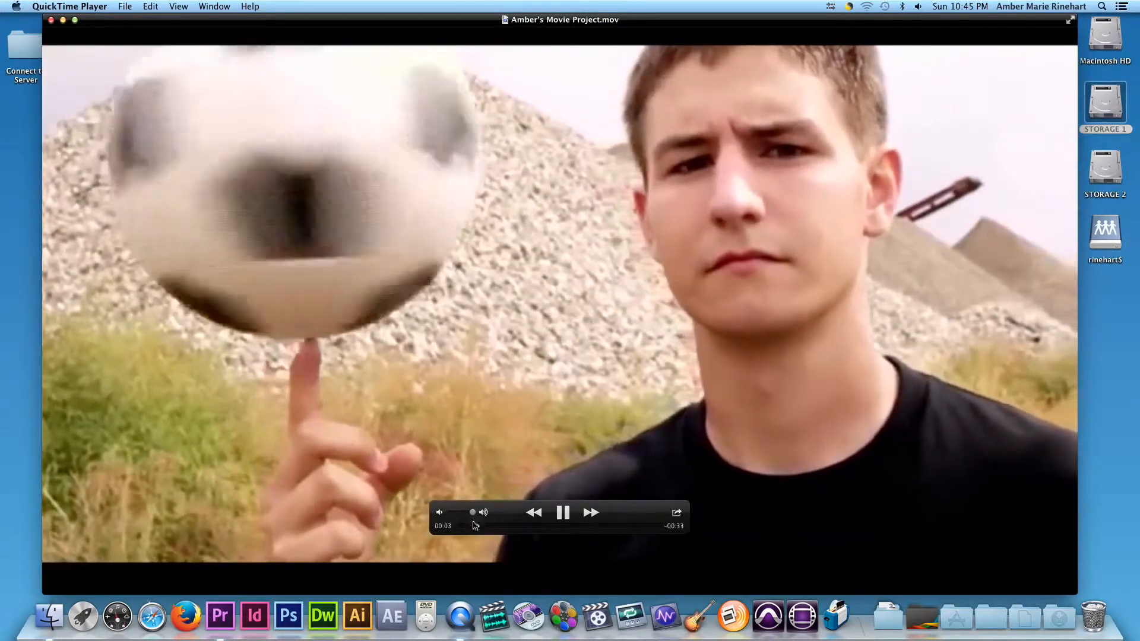
drag(481, 529, 522, 528)
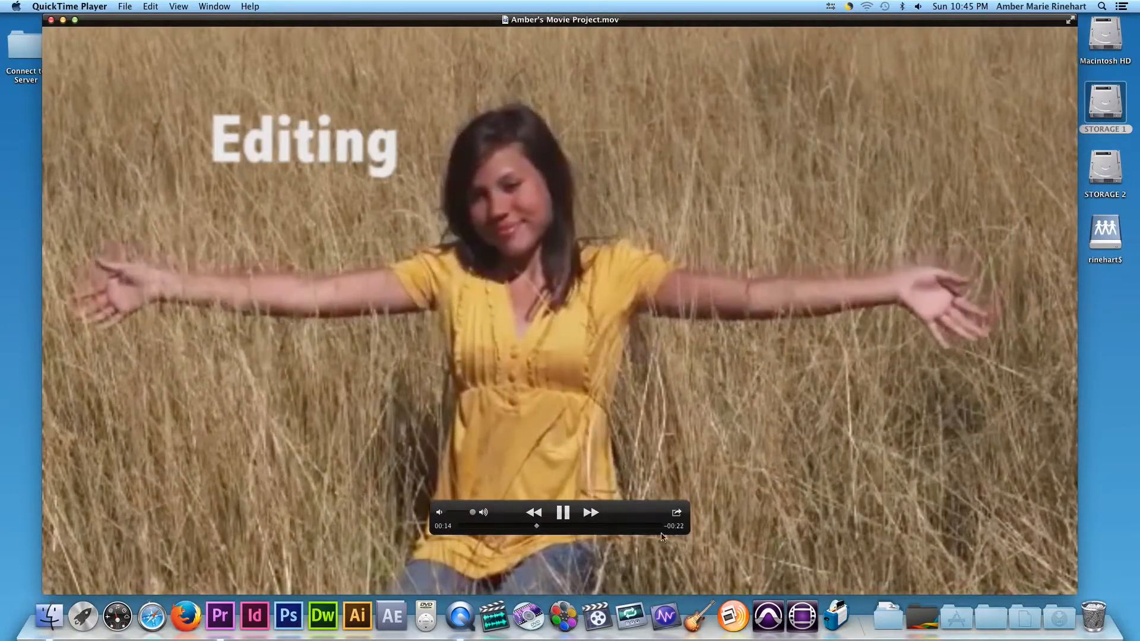
drag(637, 528, 651, 529)
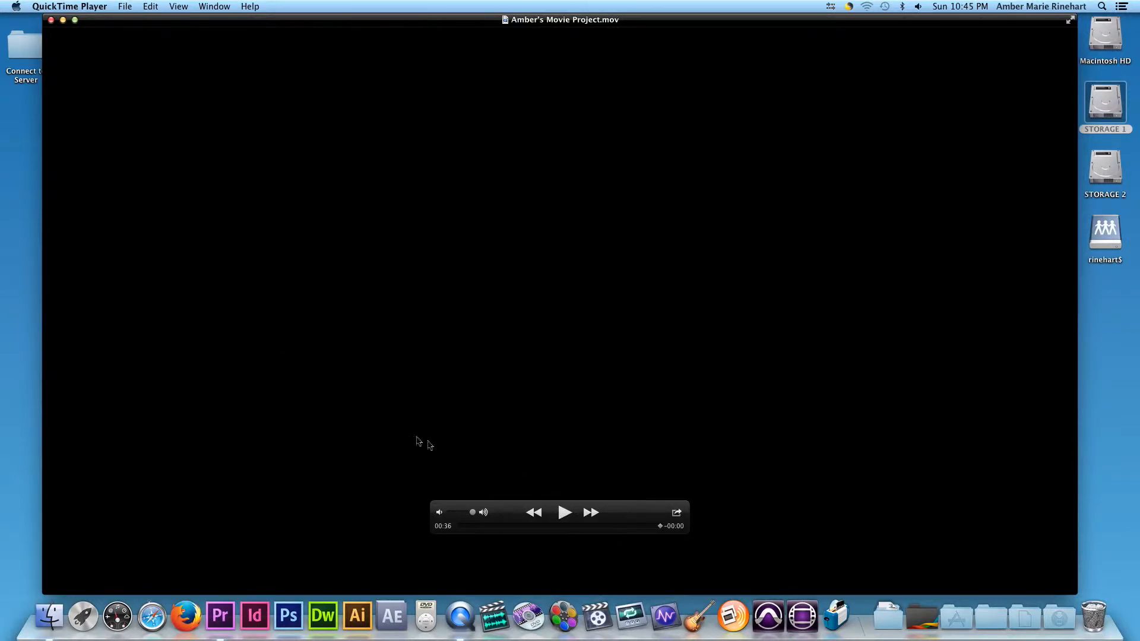
click(62, 6)
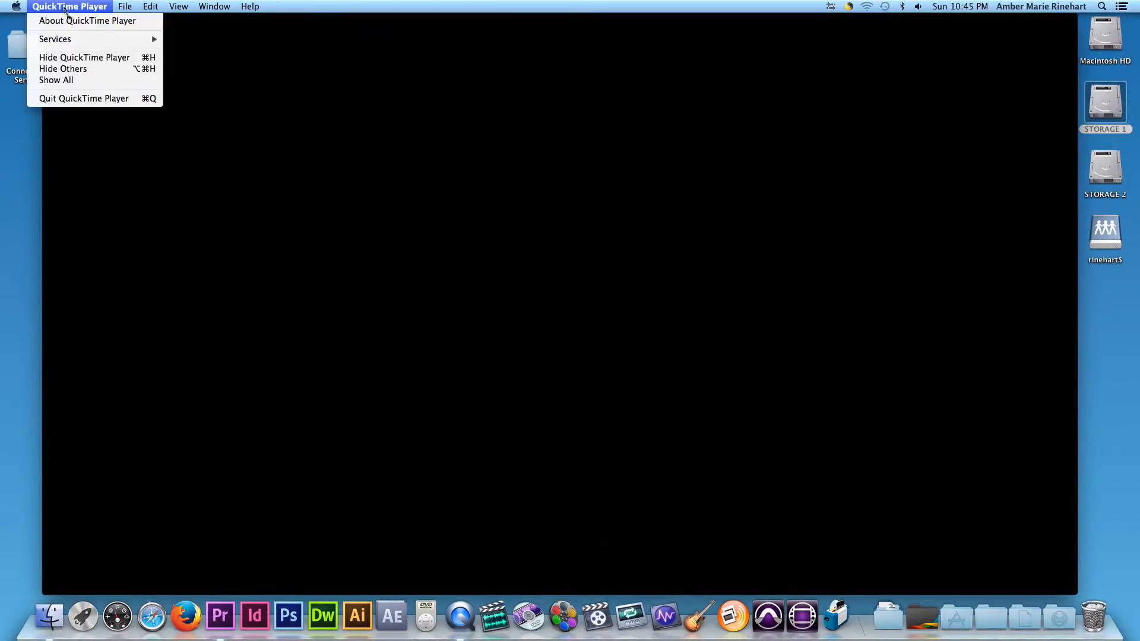
click(98, 96)
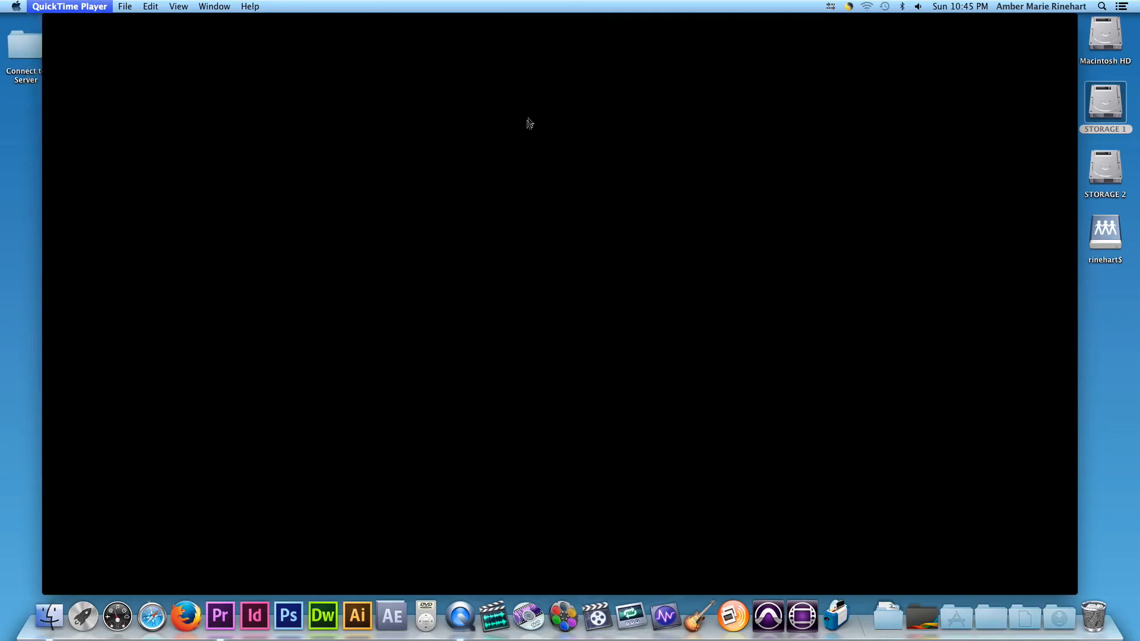